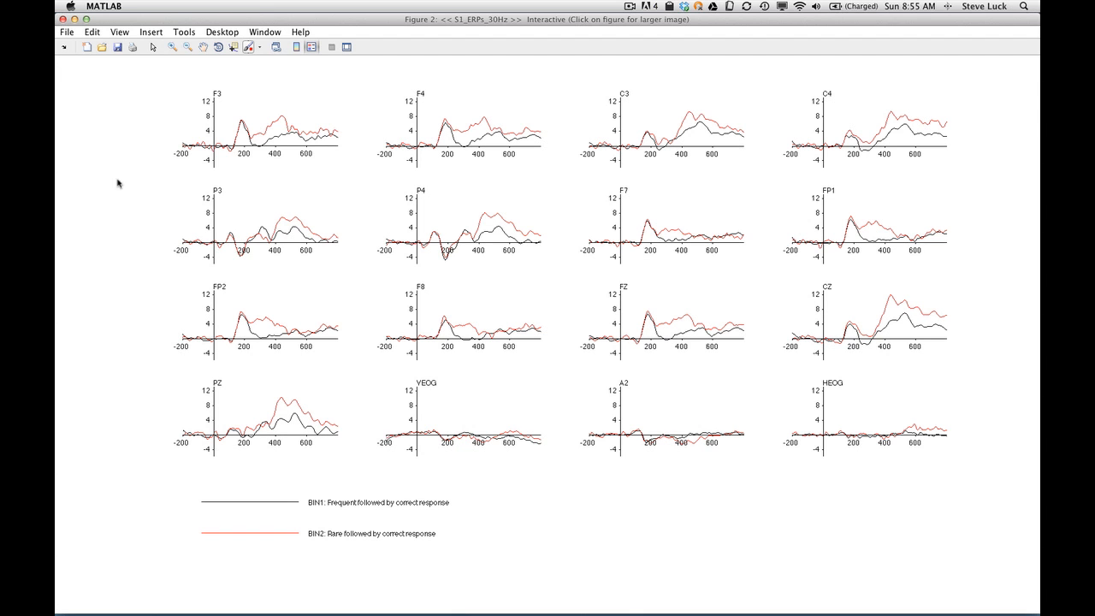
- Close the two-bin waveform figure and the ERP plotting dialog, and open ERP Bin operations
{"action": "left_click", "coordinate": [62, 18]}
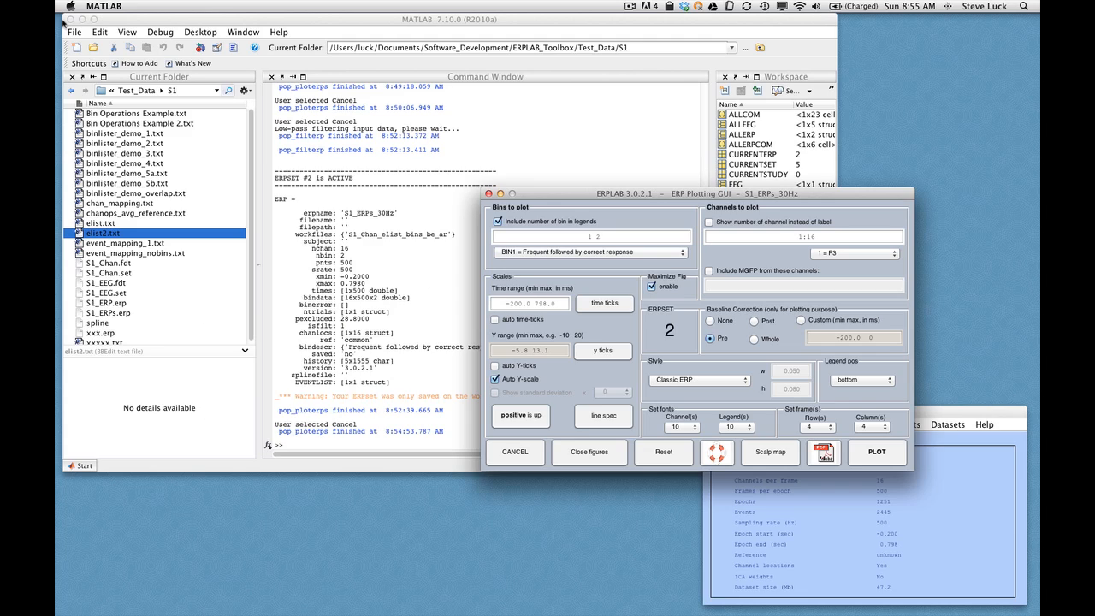
{"action": "left_click", "coordinate": [489, 193]}
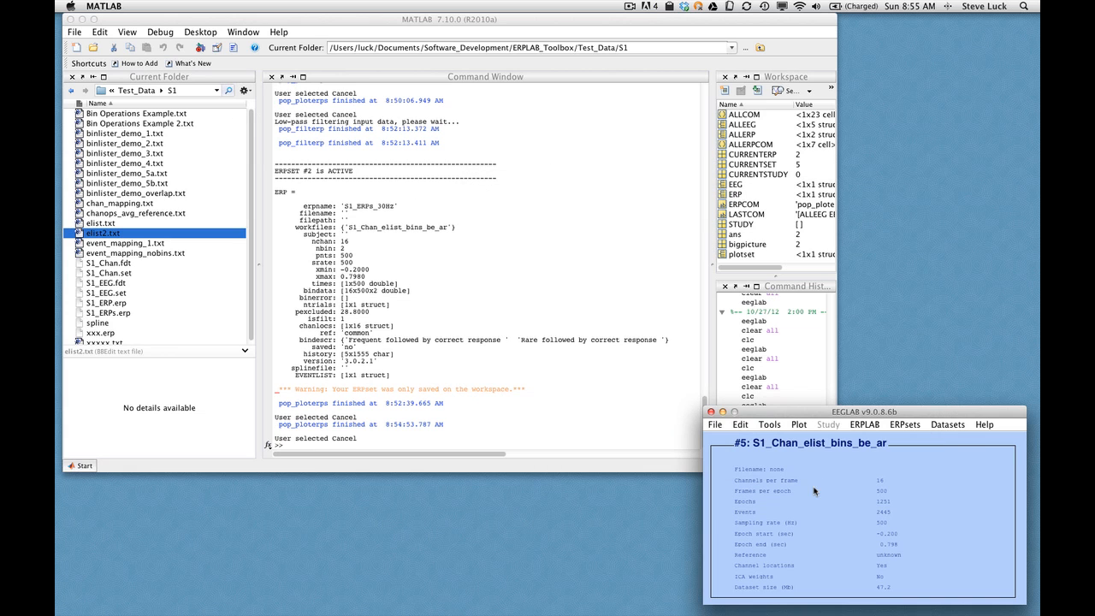
{"action": "left_click", "coordinate": [864, 425]}
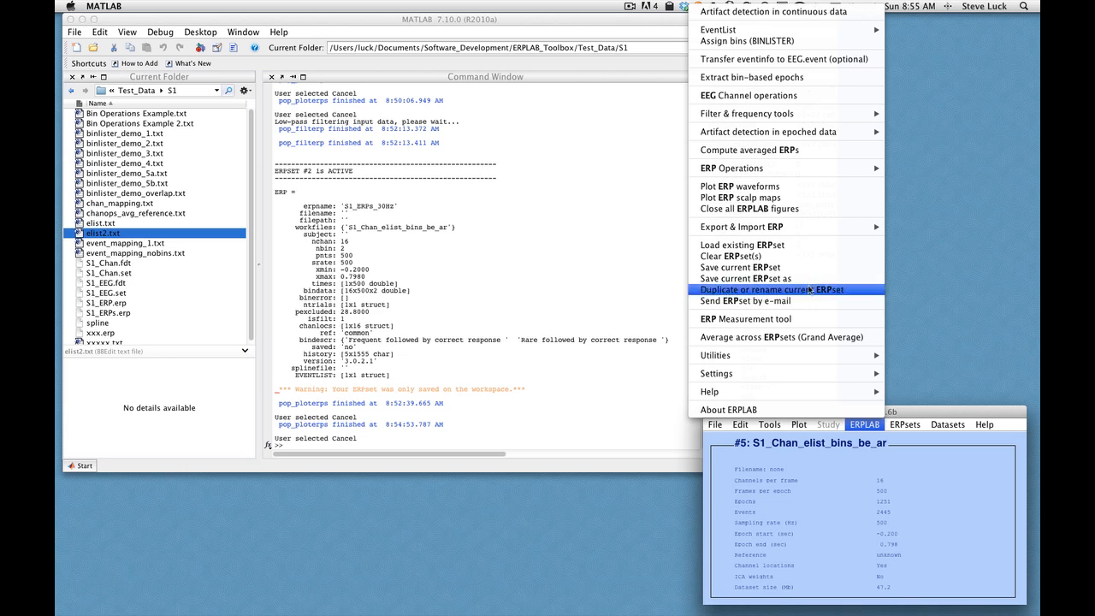
{"action": "mouse_move", "coordinate": [808, 166]}
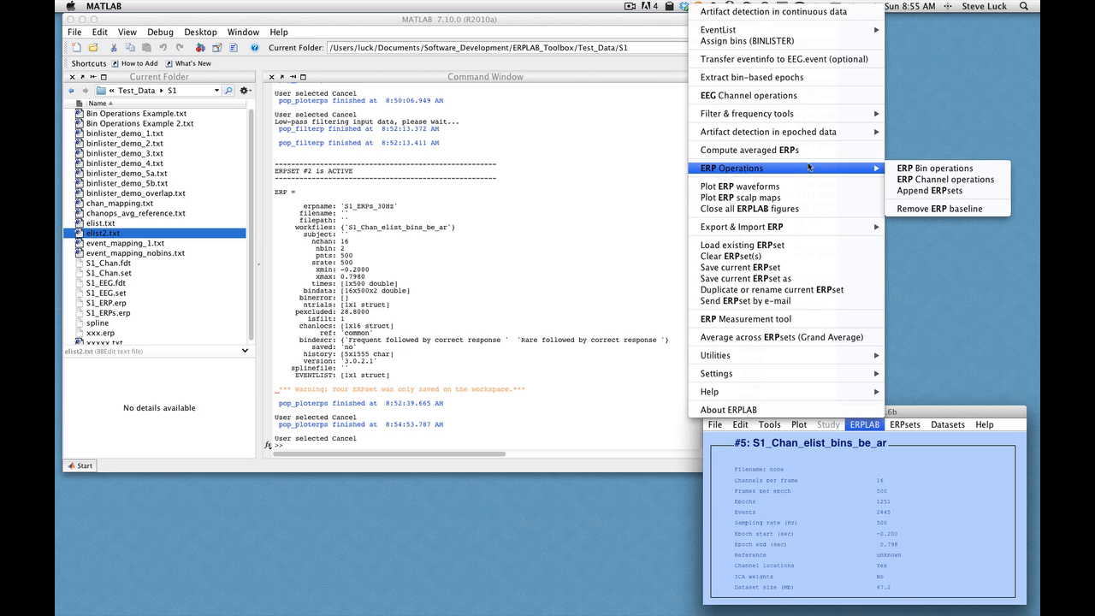
{"action": "left_click", "coordinate": [980, 169]}
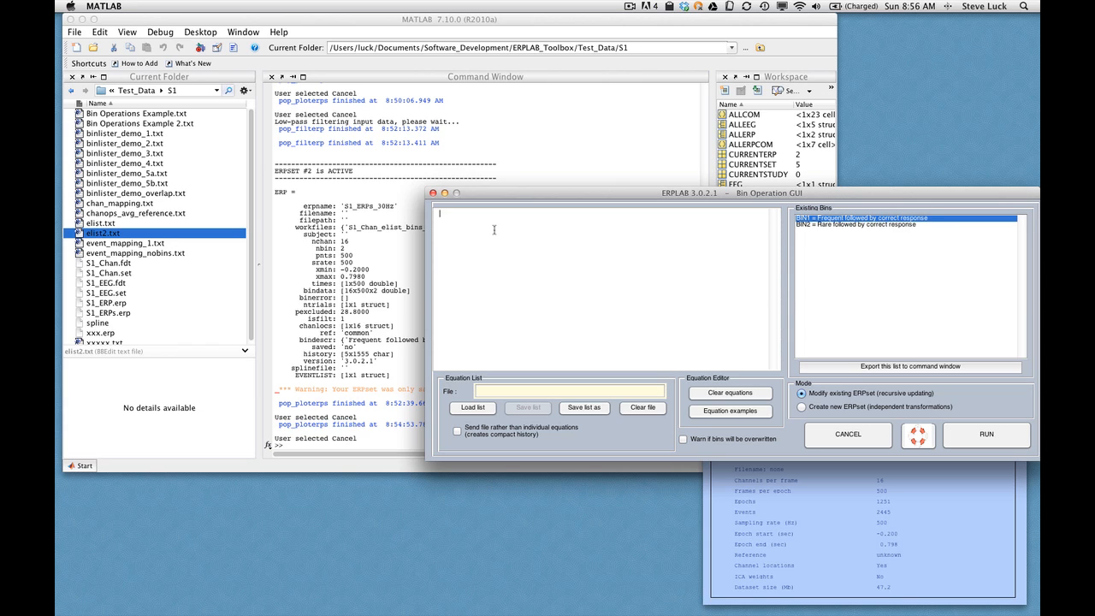
- Run the bin equation "bin3 = bin2 - bin1 label rare-frequent difference" on the existing ERPset
{"action": "type", "text": "bin3 = bin2 - bin1 label rare-frequent difference"}
{"action": "left_click", "coordinate": [986, 435]}
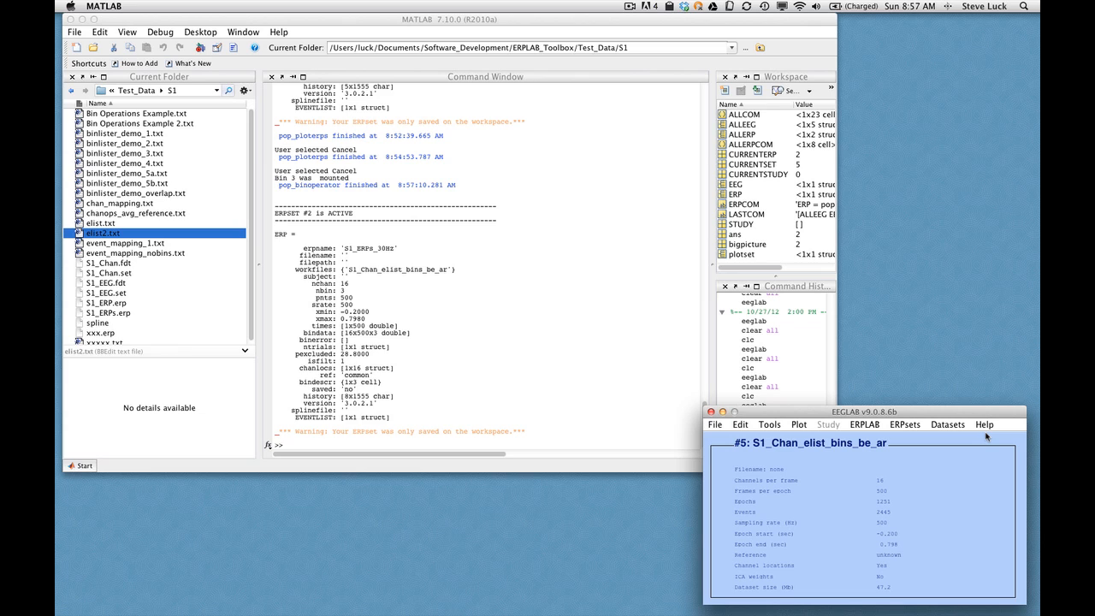
- Plot the ERP waveforms of bins 1, 2 and 3 together for all channels
{"action": "left_click", "coordinate": [865, 424]}
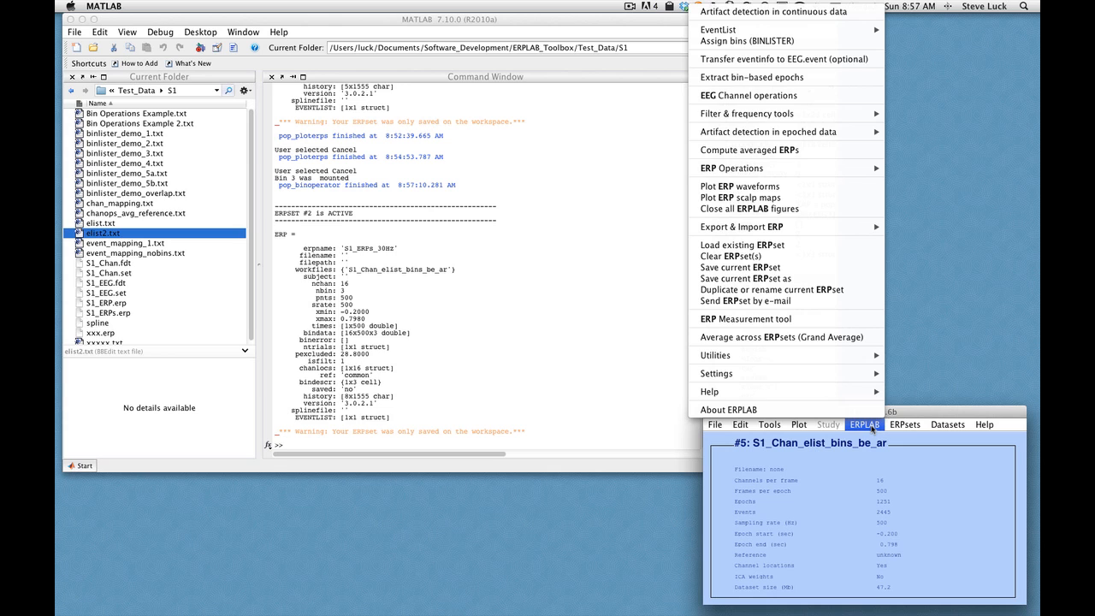
{"action": "left_click", "coordinate": [800, 192]}
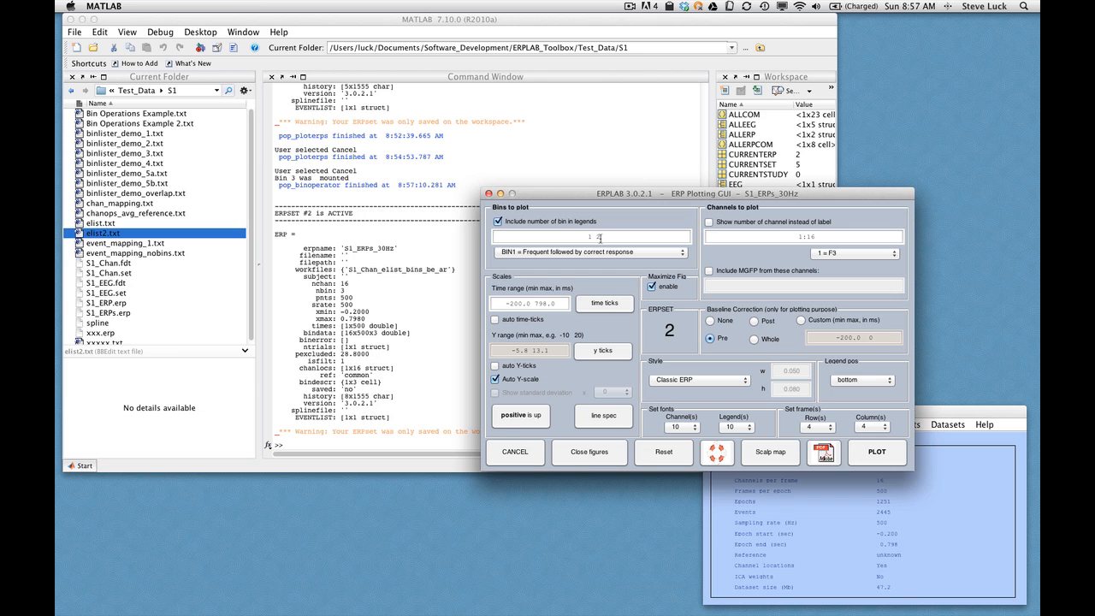
{"action": "left_click", "coordinate": [678, 257]}
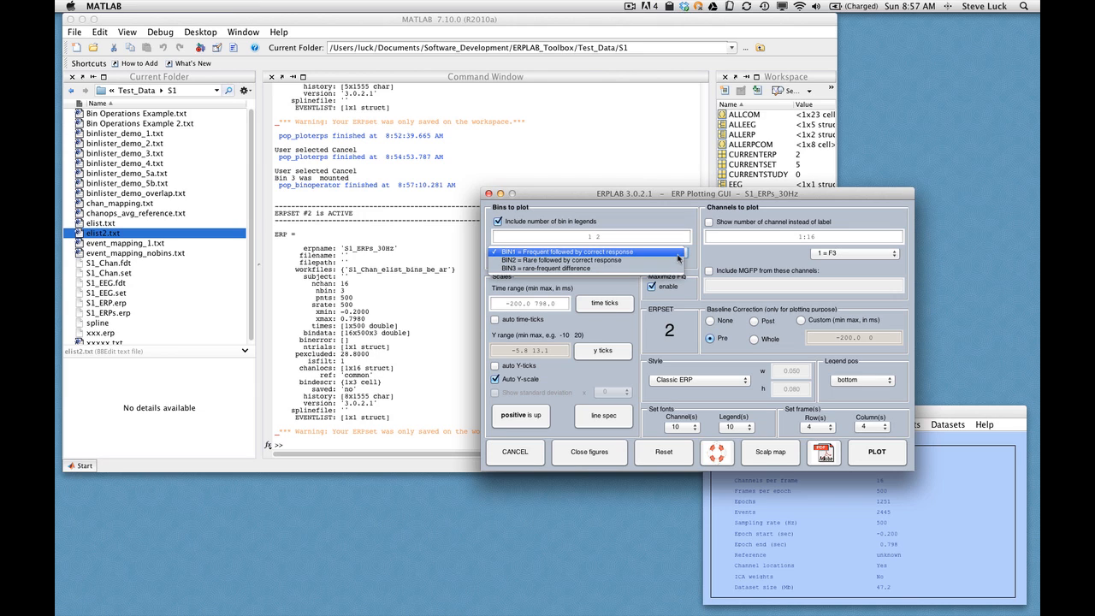
{"action": "left_click", "coordinate": [673, 270]}
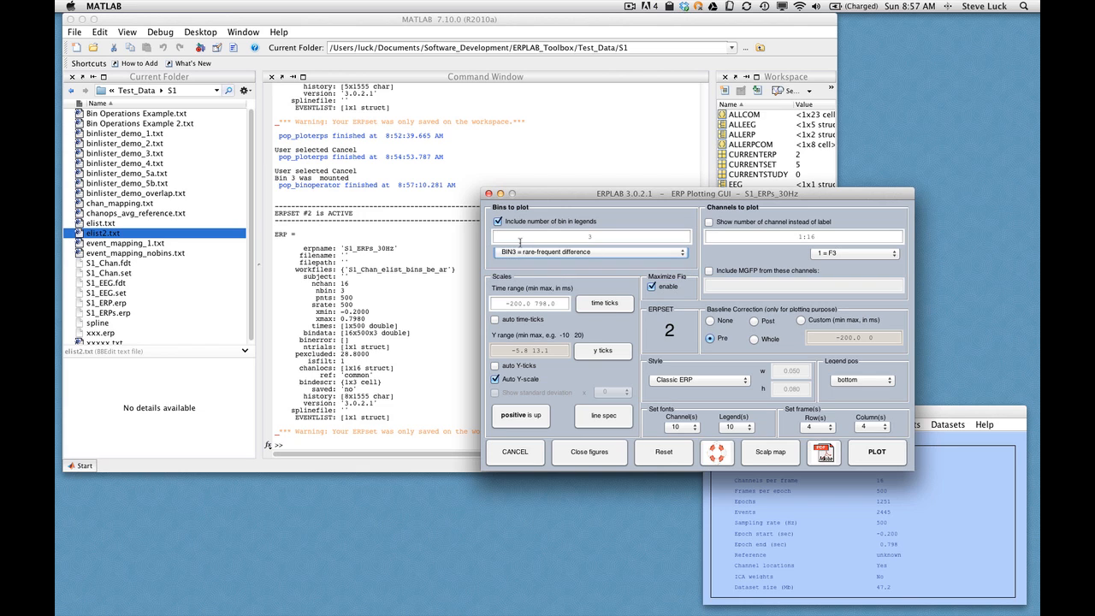
{"action": "left_click", "coordinate": [577, 237]}
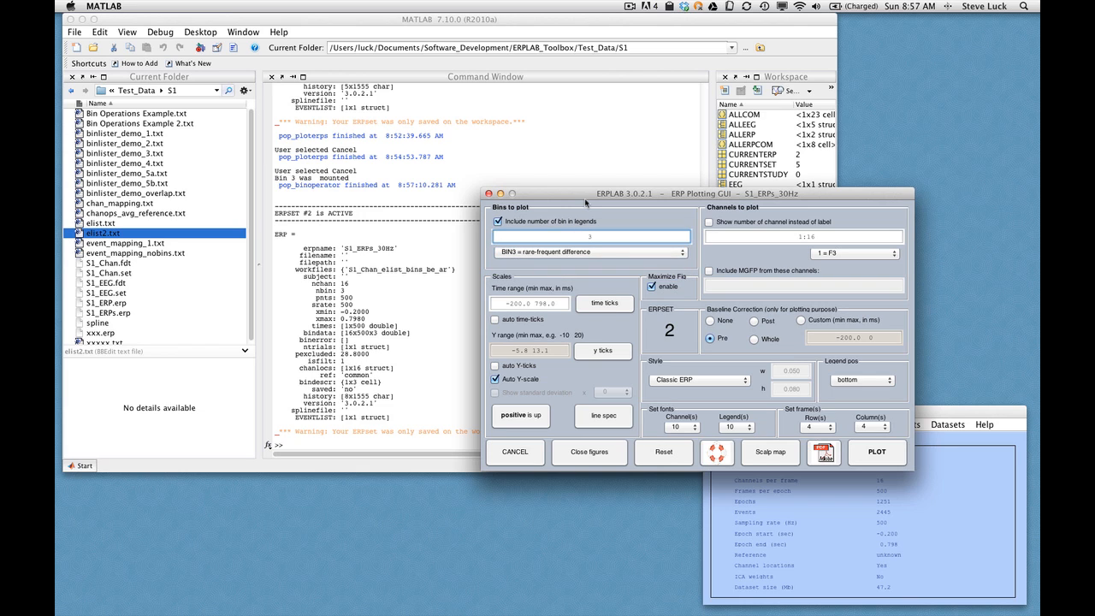
{"action": "type", "text": "1 2"}
{"action": "left_click", "coordinate": [881, 458]}
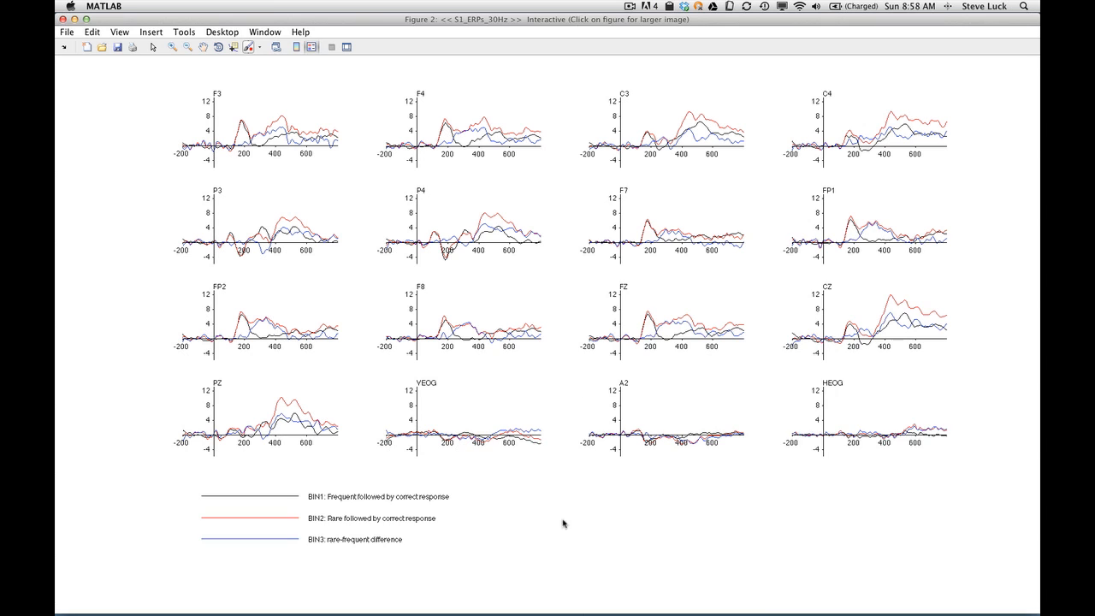
- Close the three-bin waveform figure and the plotting dialog, and open ERP Channel operations
{"action": "left_click", "coordinate": [555, 537]}
{"action": "left_click", "coordinate": [63, 19]}
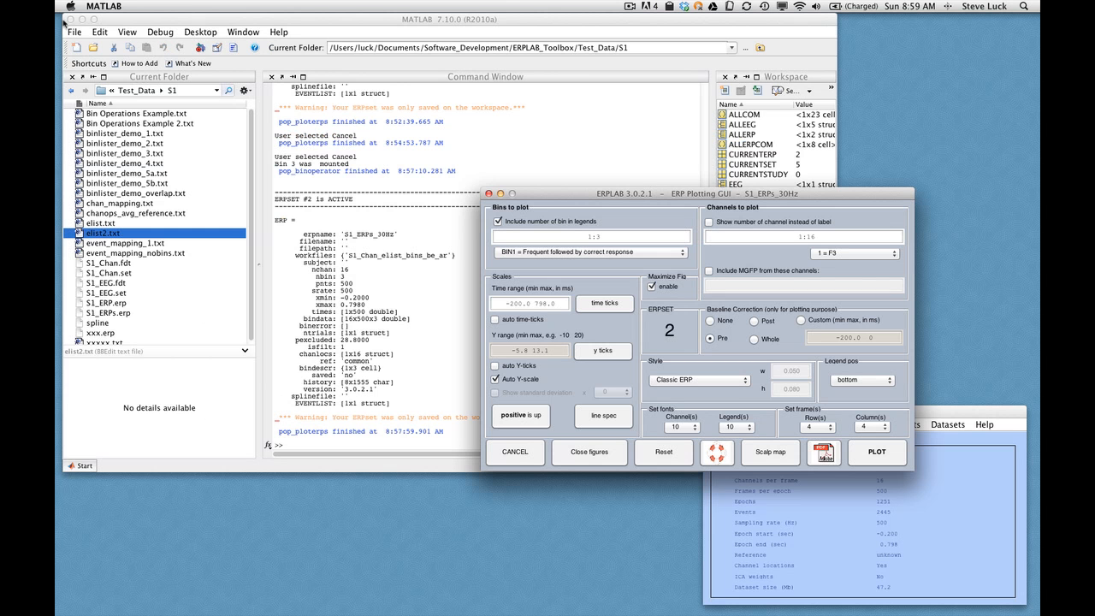
{"action": "left_click", "coordinate": [490, 194]}
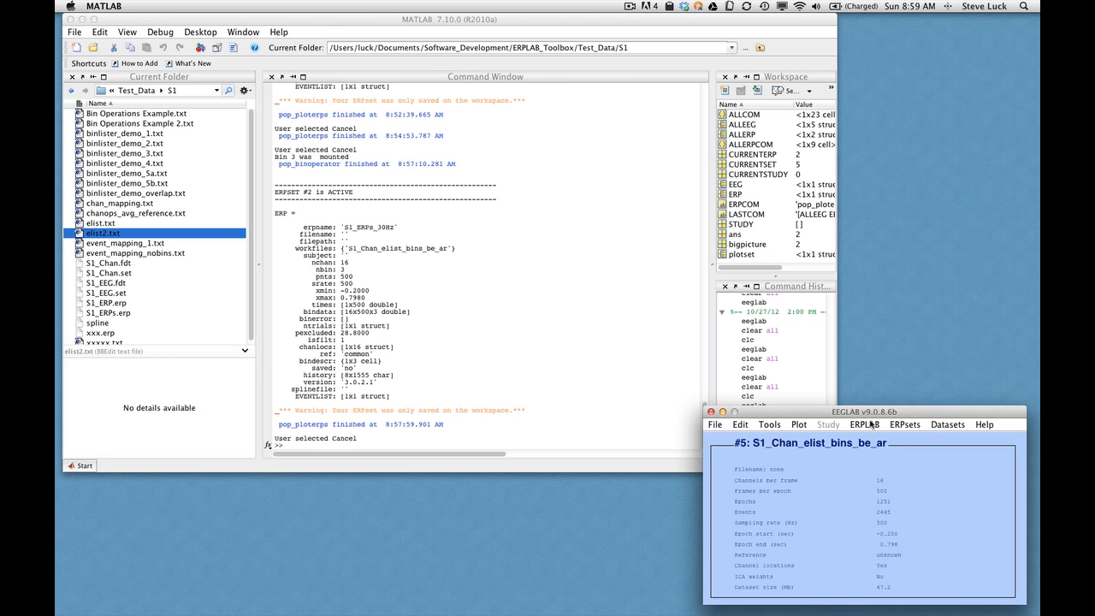
{"action": "left_click", "coordinate": [865, 425]}
{"action": "mouse_move", "coordinate": [816, 174]}
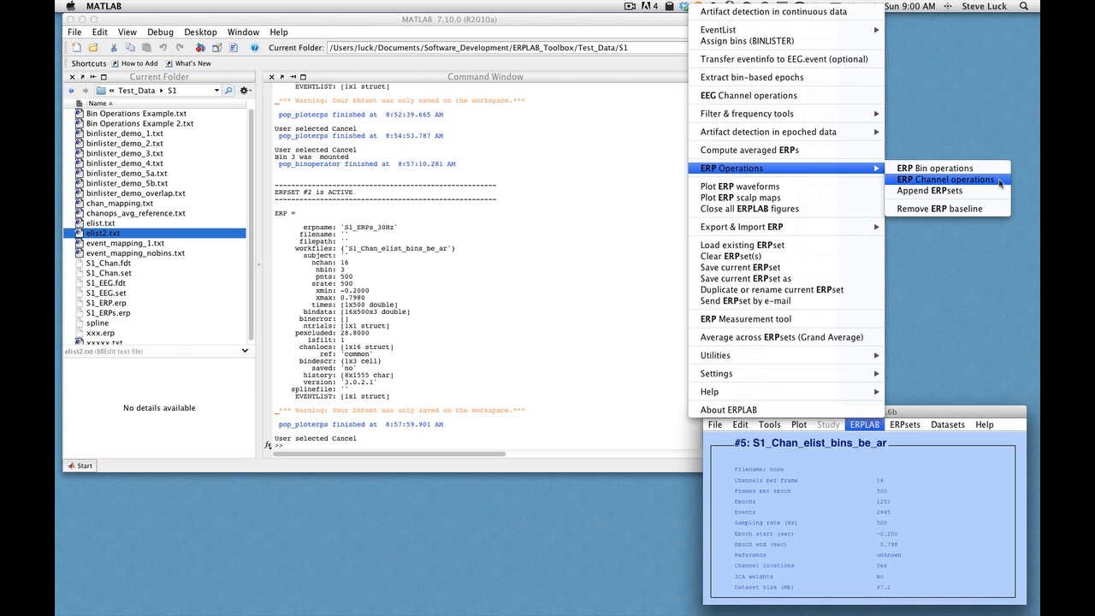
{"action": "left_click", "coordinate": [999, 183]}
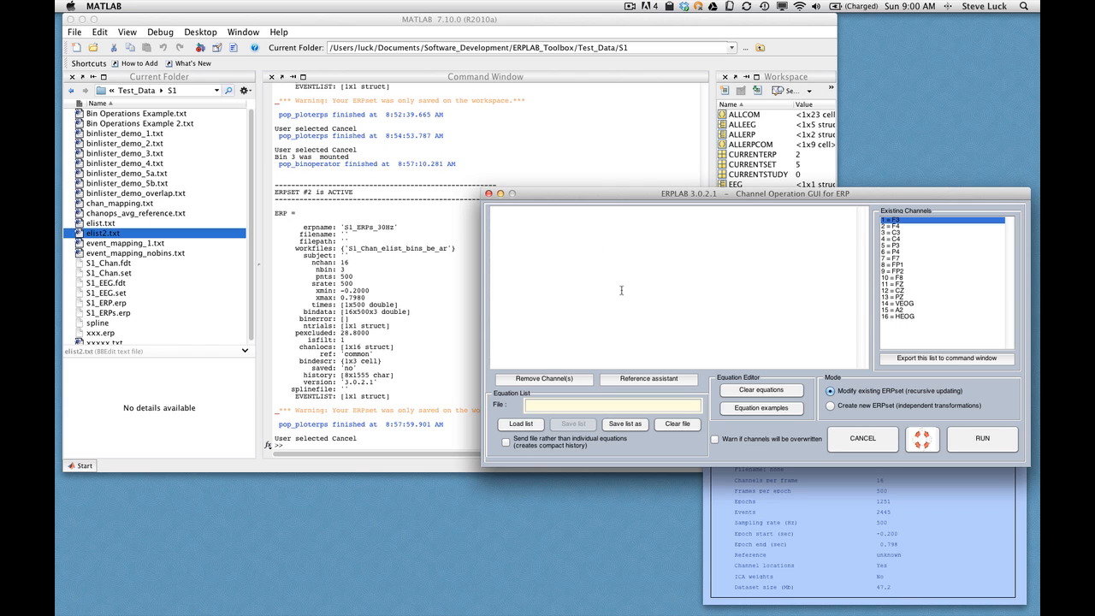
- Use the reference assistant to set the channel combination to subtract, Ch_REF, to .5*ch15
{"action": "left_click", "coordinate": [666, 381]}
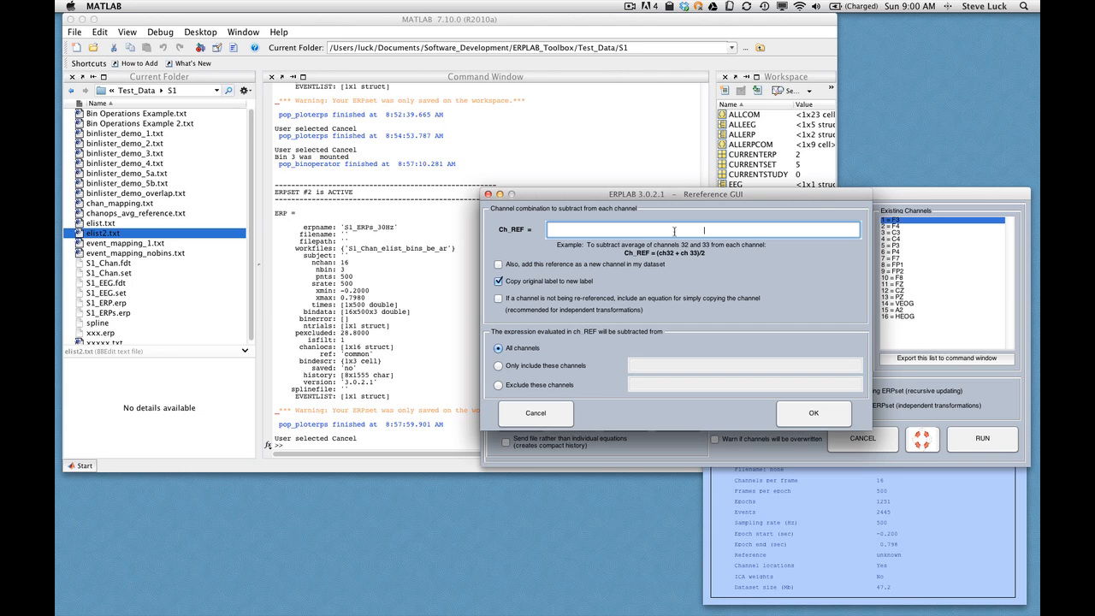
{"action": "type", "text": ".5*ch"}
{"action": "type", "text": "15"}
- Include copy equations for channels not re-referenced, exclude channels 14 15 16 from the subtraction, and generate the equations
{"action": "left_click", "coordinate": [497, 298]}
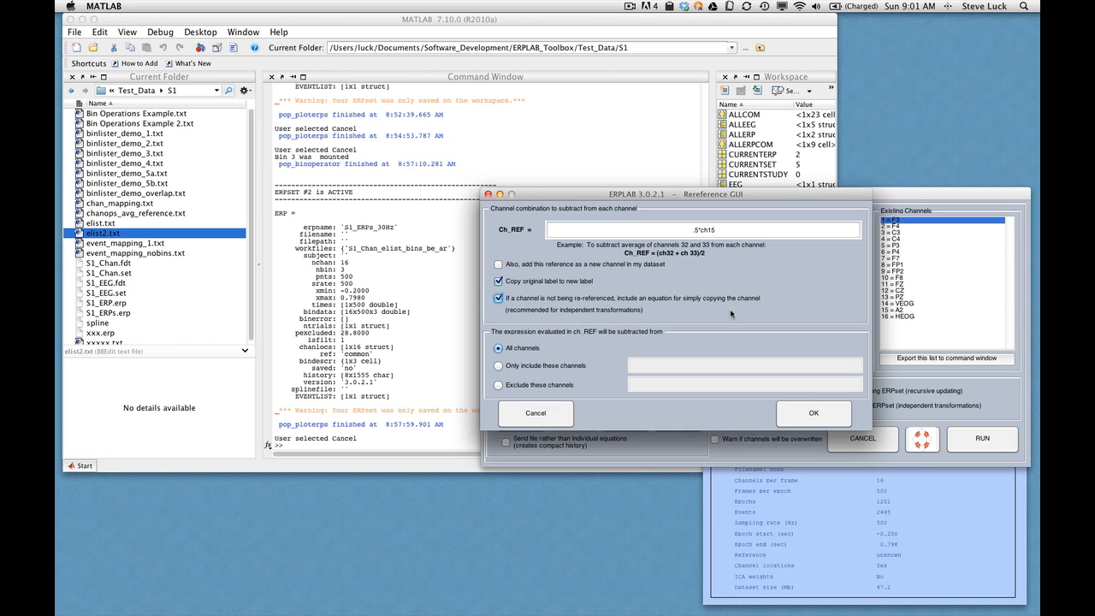
{"action": "left_click", "coordinate": [499, 385]}
{"action": "left_click", "coordinate": [693, 382]}
{"action": "type", "text": "14 15 16"}
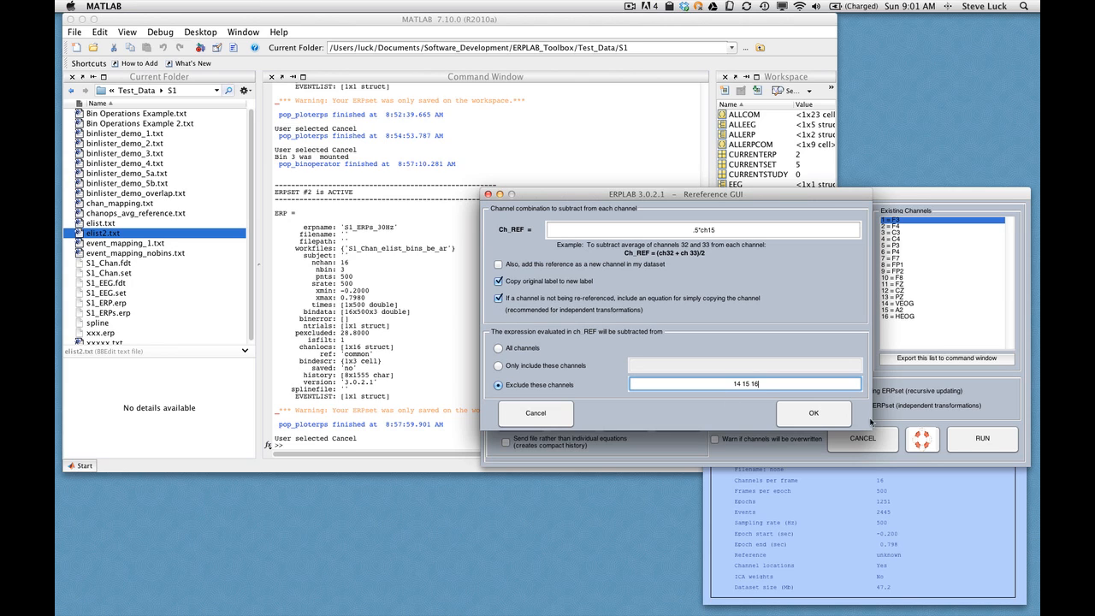
{"action": "left_click", "coordinate": [809, 411]}
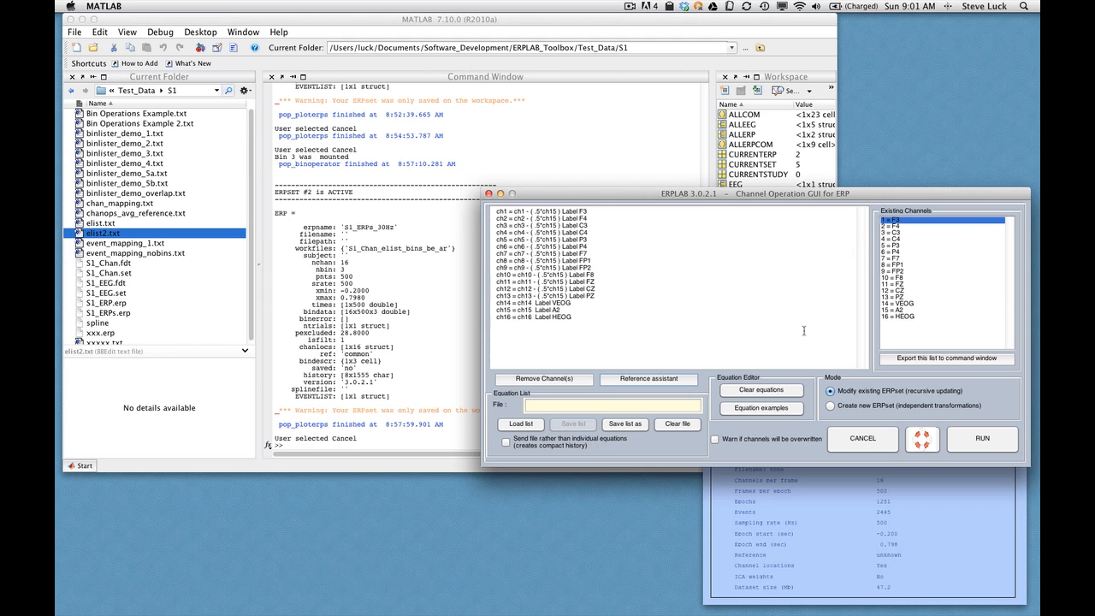
- Run the equations in Create new ERPset mode, accepting the automatic syntax correction
{"action": "left_click", "coordinate": [829, 406]}
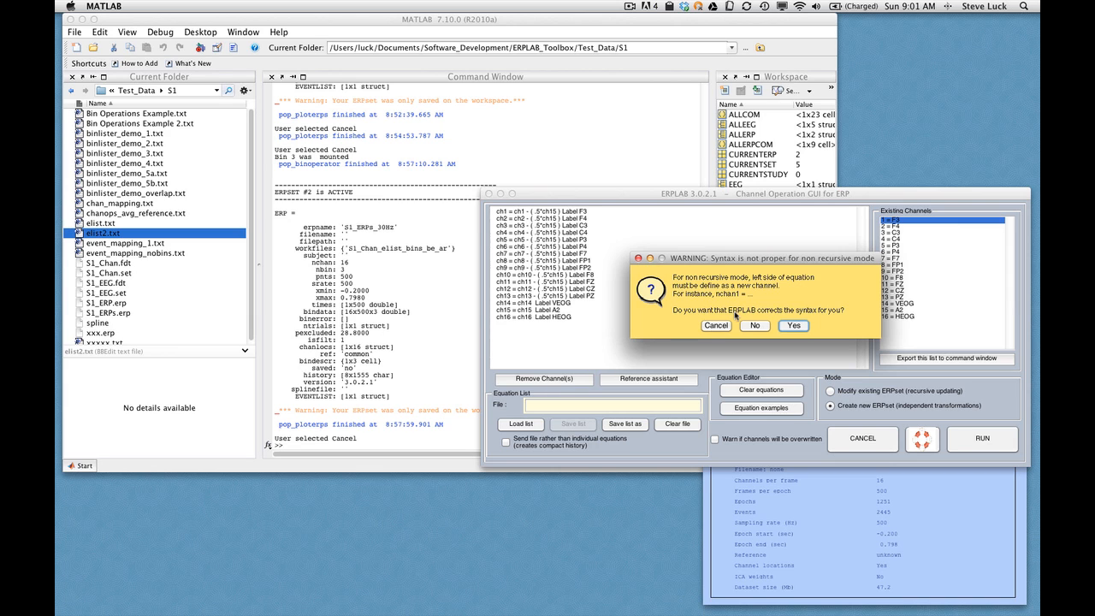
{"action": "left_click", "coordinate": [794, 326]}
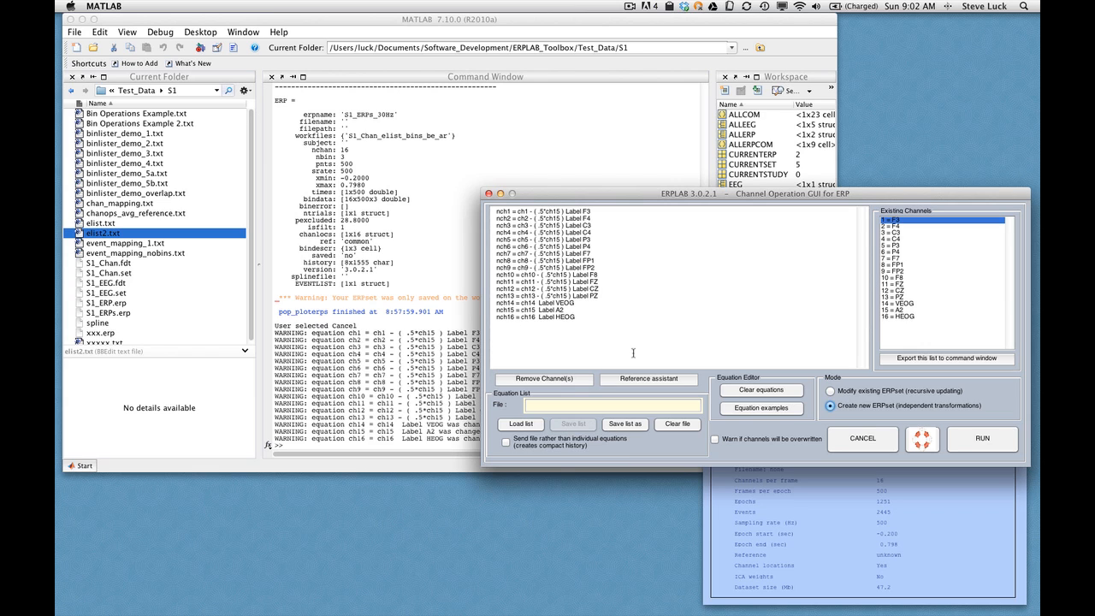
{"action": "left_click", "coordinate": [990, 444]}
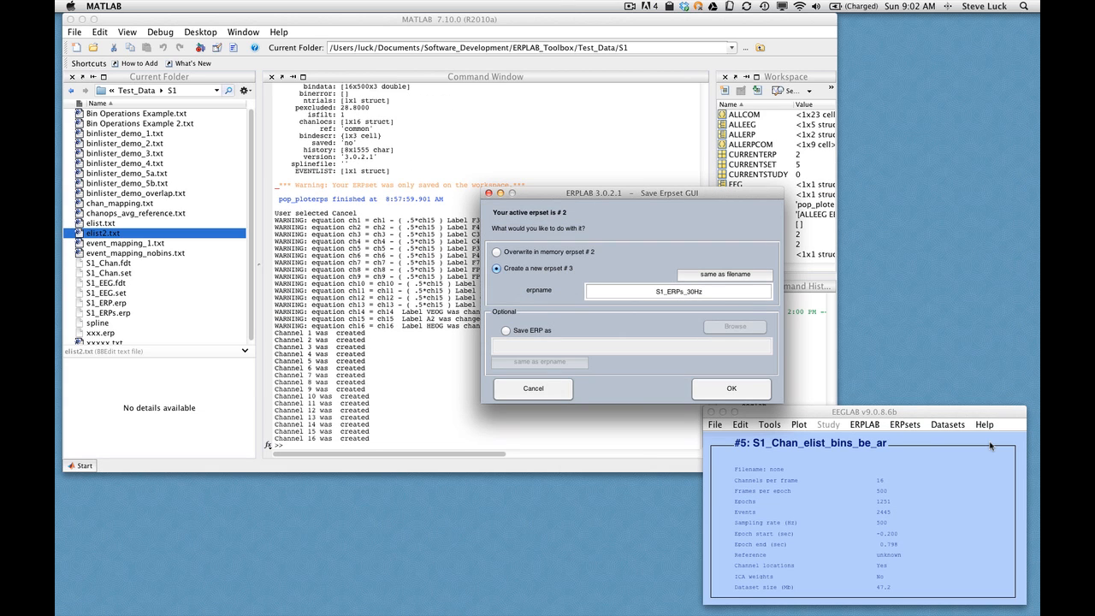
- Create the re-referenced data as a new erpset named S1_ERPs_30Hz_reref
{"action": "left_click", "coordinate": [708, 292]}
{"action": "type", "text": "_reref"}
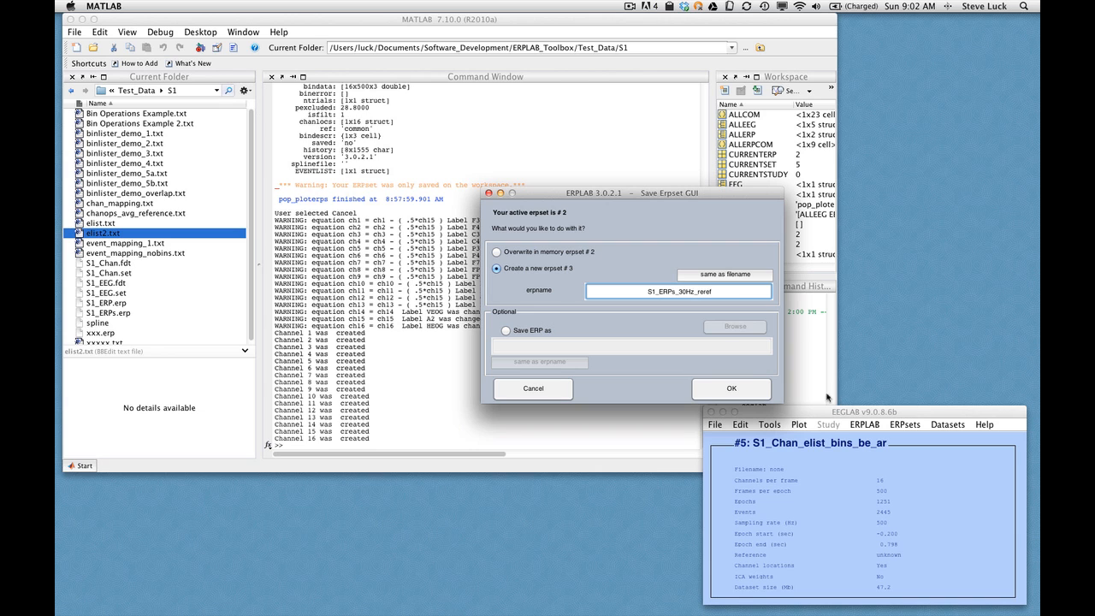
{"action": "left_click", "coordinate": [741, 390]}
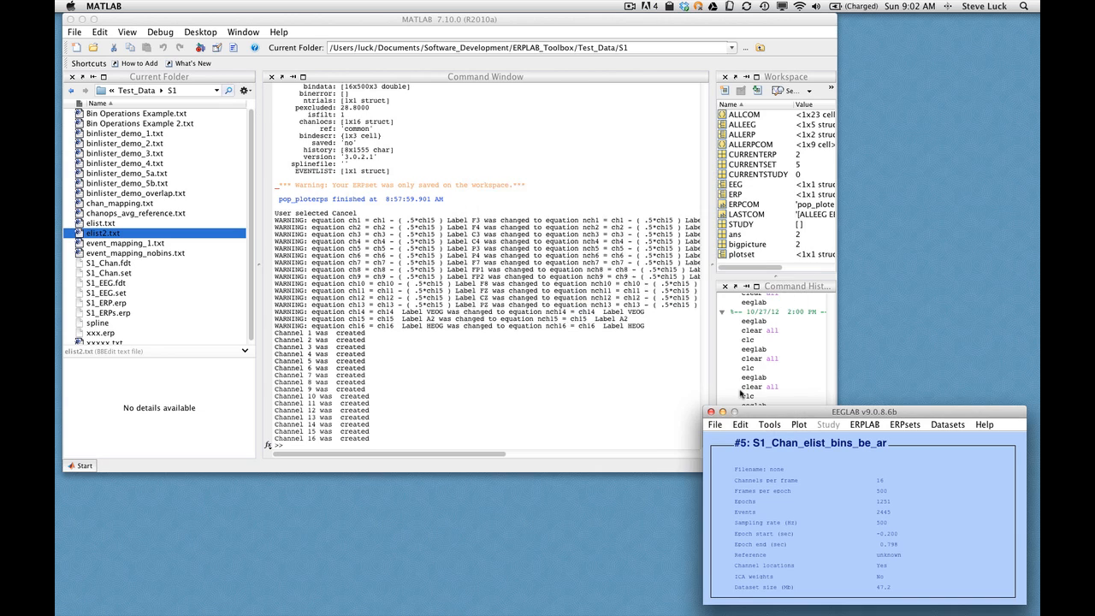